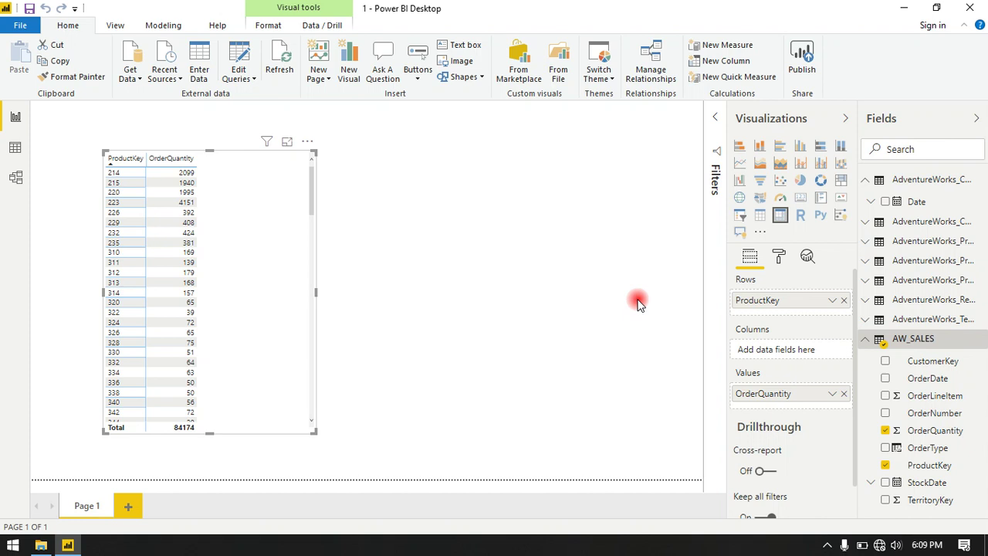
Inspect the OrderQuantity column in the AW_SALES table data and return to the report page.
left_click(14, 148)
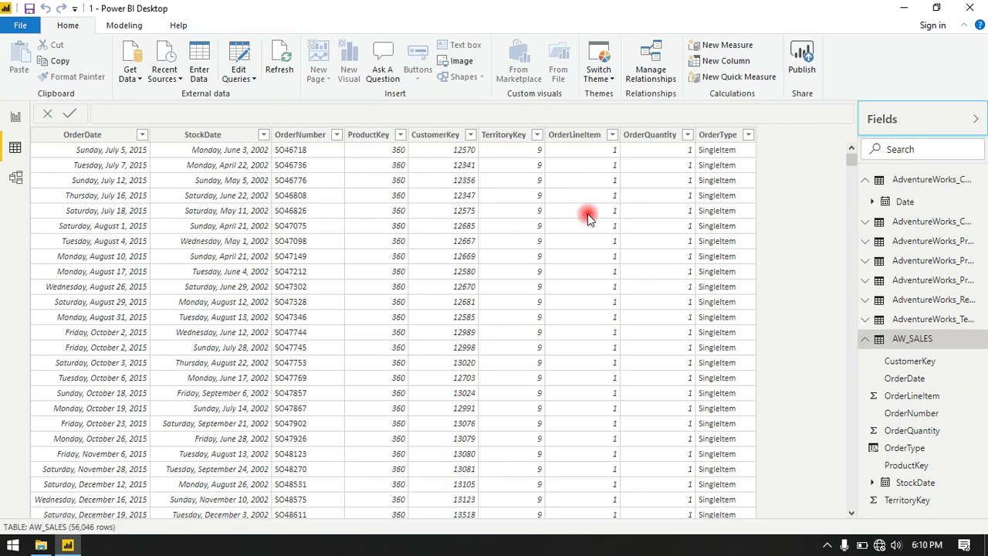
left_click(649, 137)
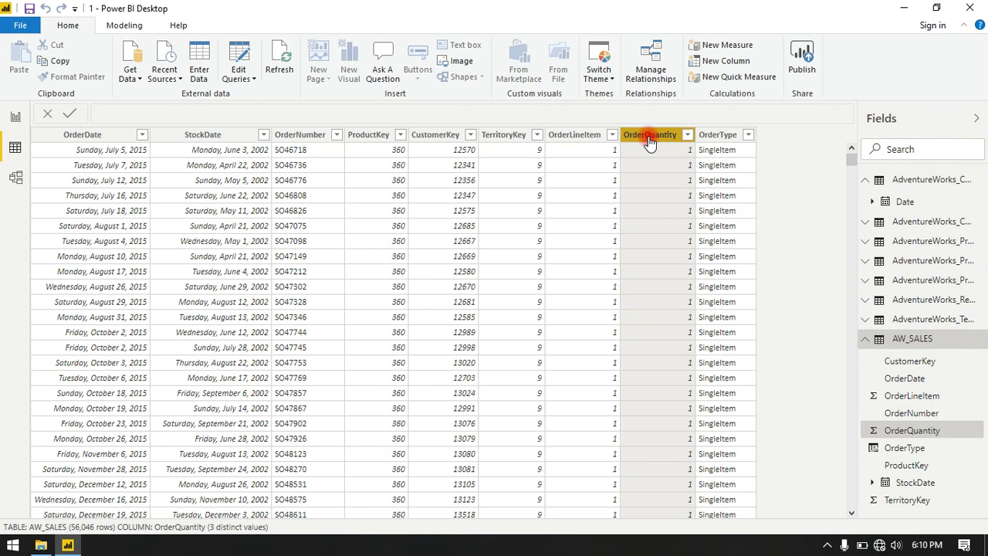
left_click(16, 116)
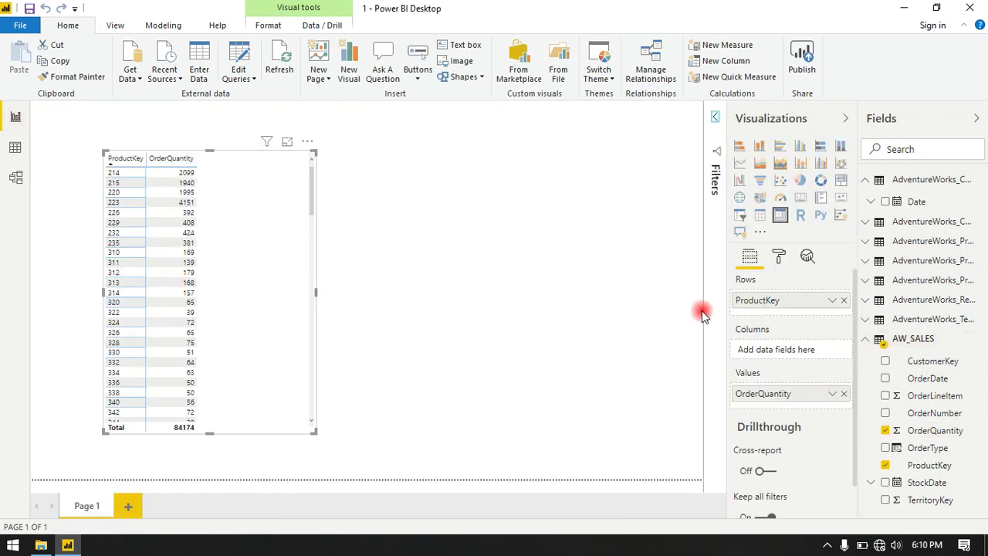
Change the aggregation of OrderQuantity in the matrix values to Average.
left_click(836, 395)
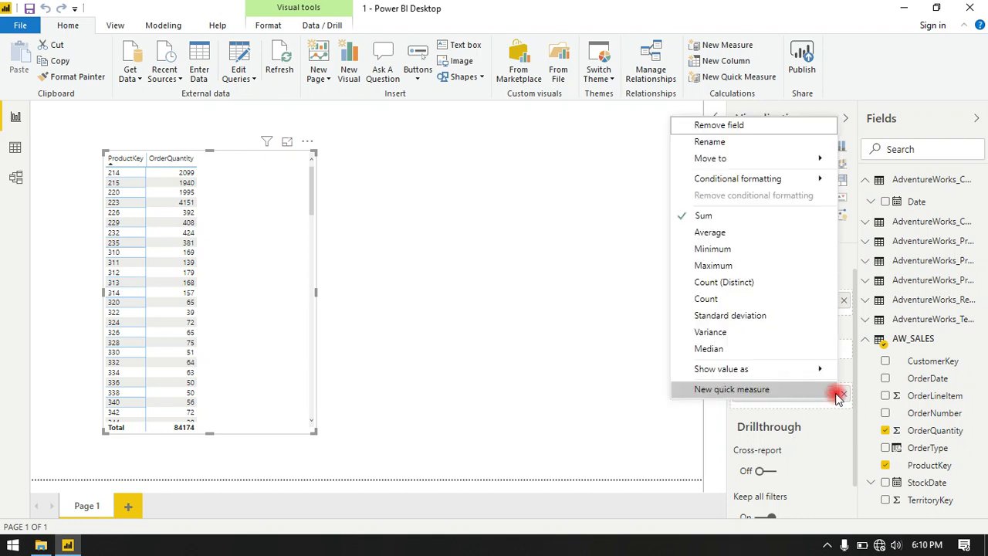
left_click(747, 233)
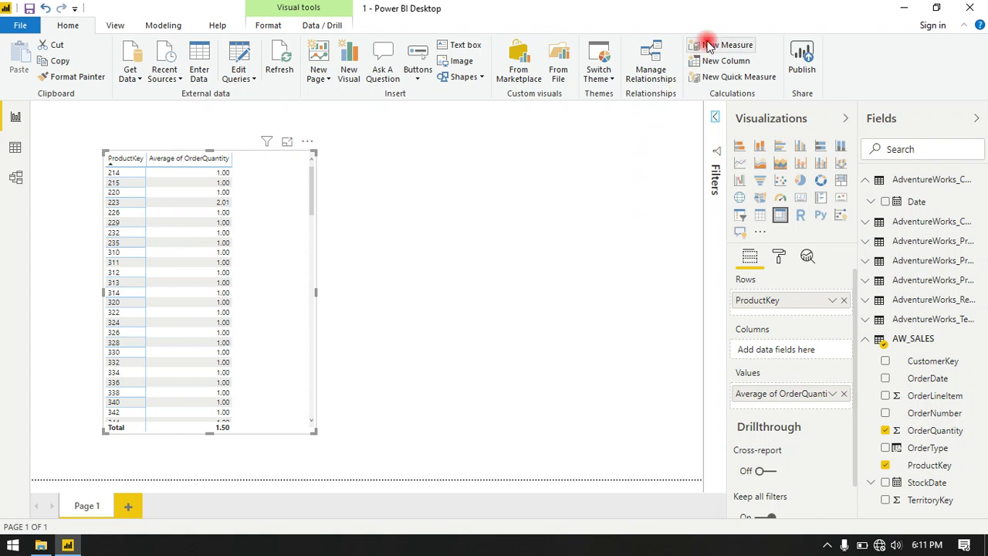
left_click(687, 71)
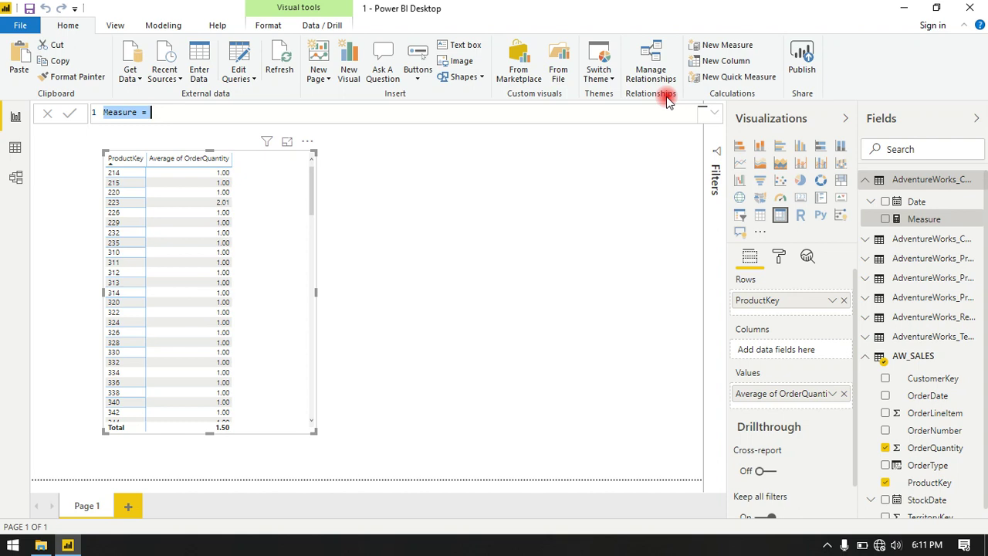
left_click(44, 114)
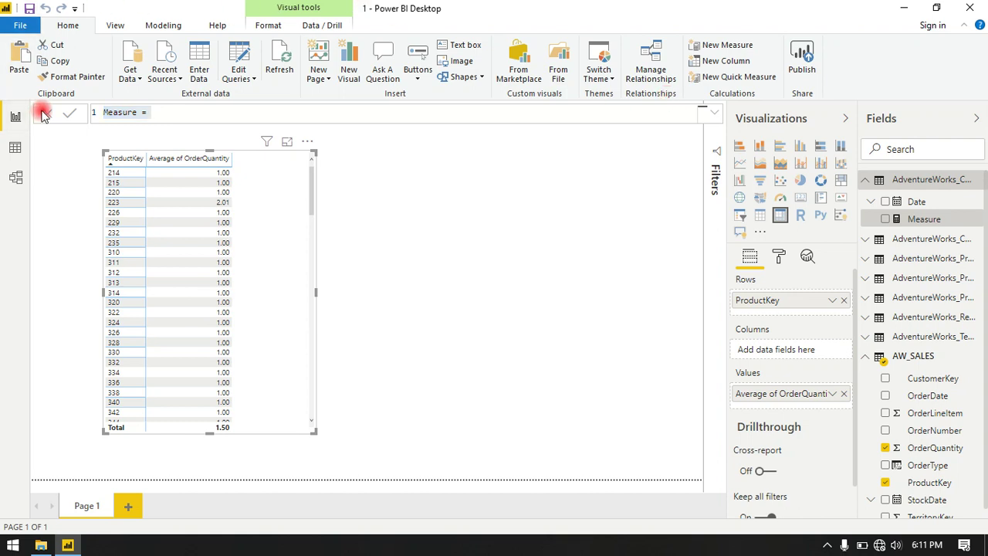
left_click(909, 362)
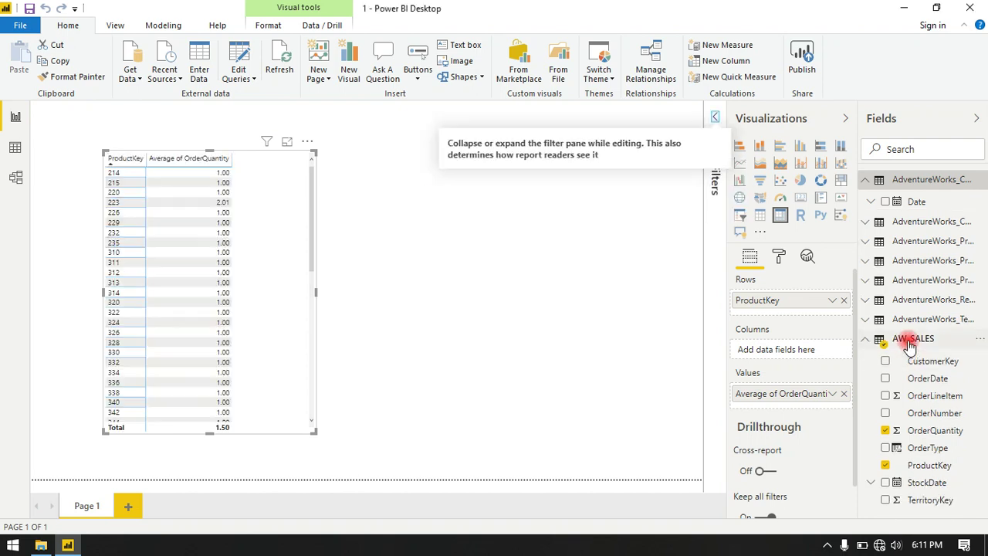
Create a new measure in the AW_SALES table and name it "Quantity sold".
right_click(910, 357)
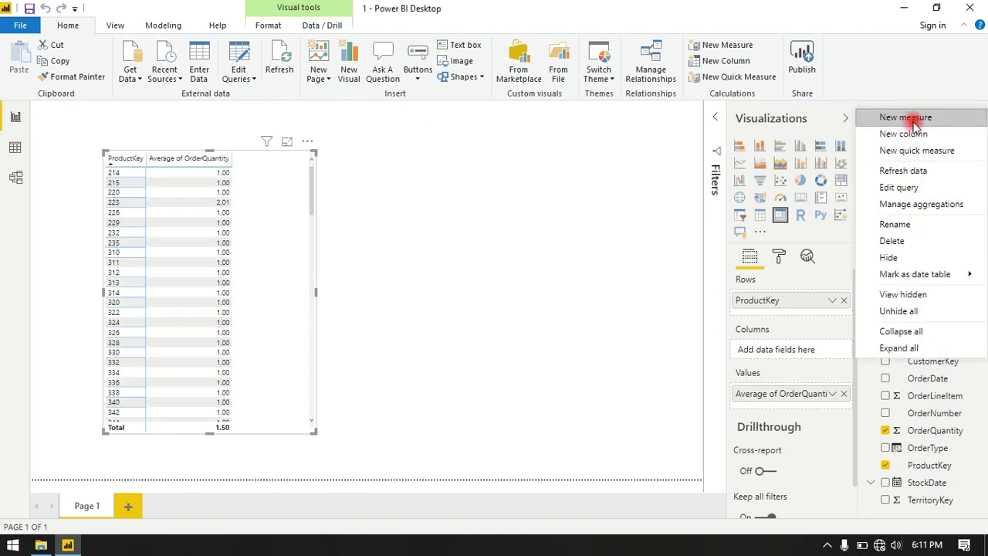
left_click(887, 117)
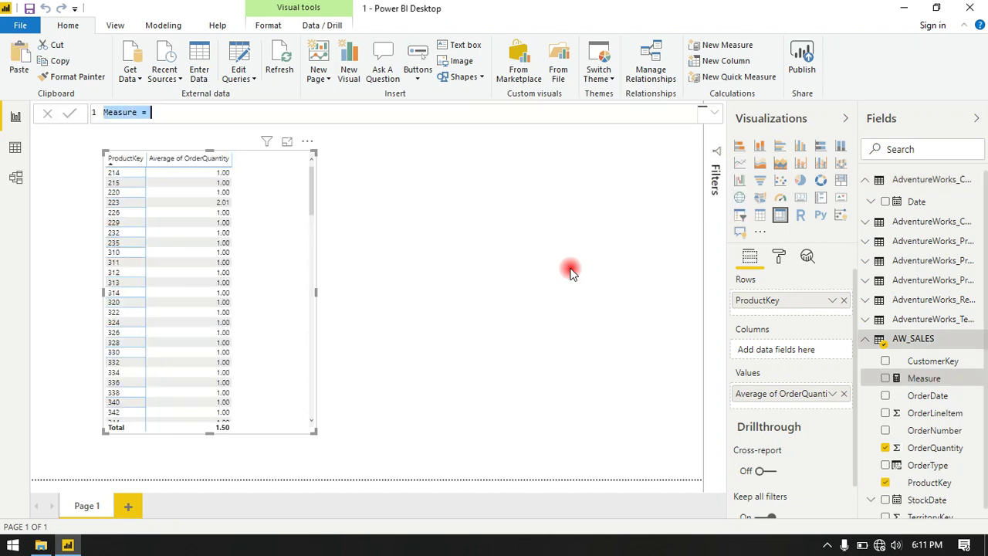
key("BackSpace")
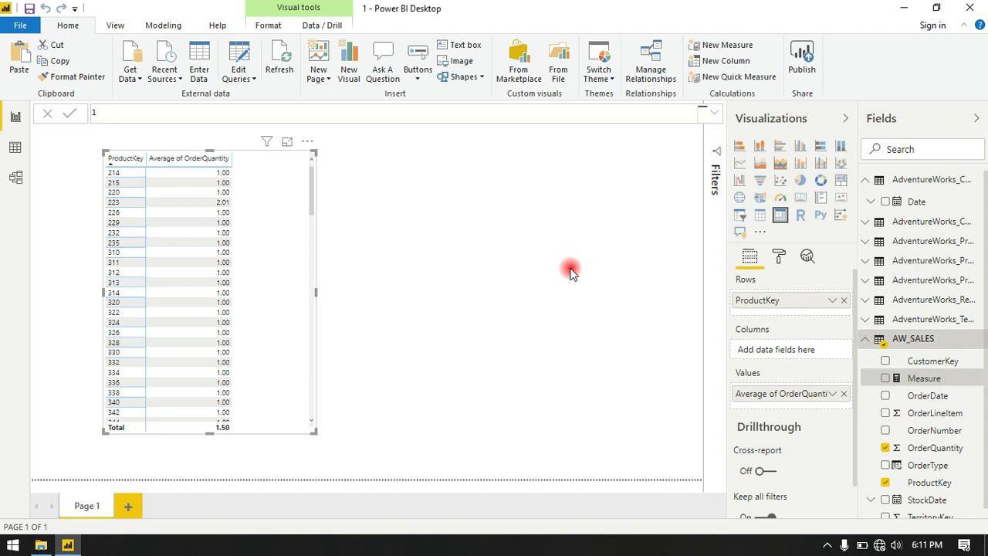
type("Quar")
type("t")
type("ity s")
type("old")
type("=")
key("BackSpace")
type("=")
Define the Quantity sold measure as SUM(AW_SALES[OrderQuantity]) and commit the formula.
type("sum")
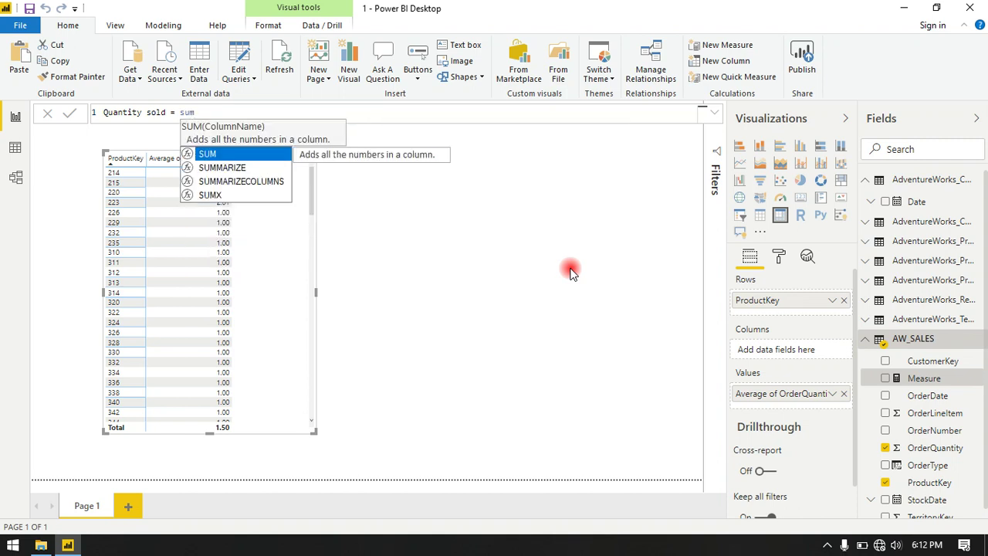
key("Tab")
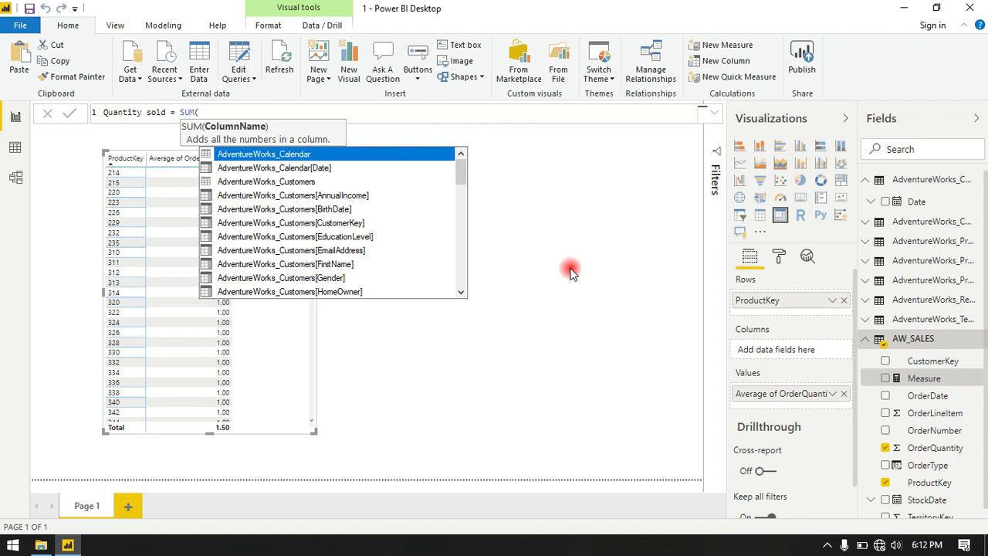
type("ord")
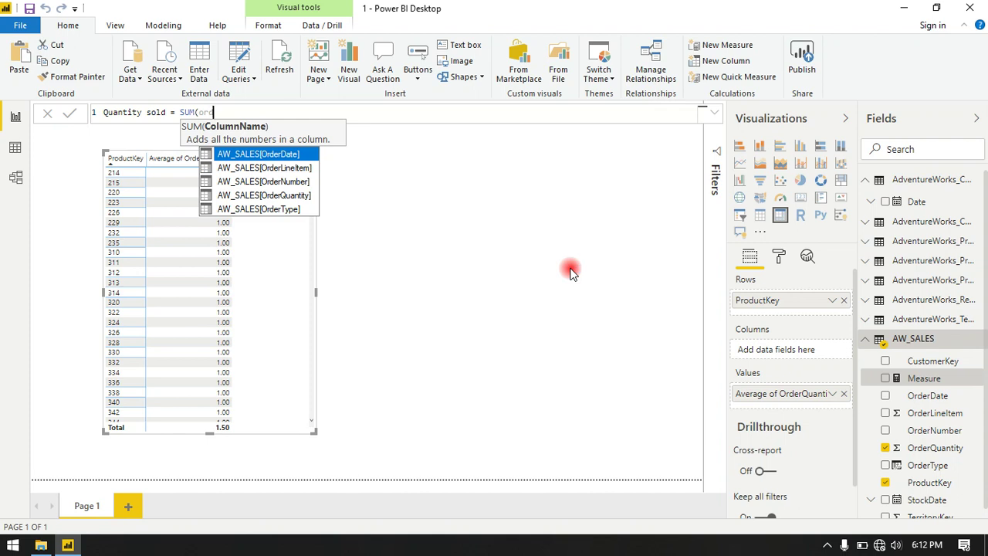
key("Down")
key("Down")
key("Down")
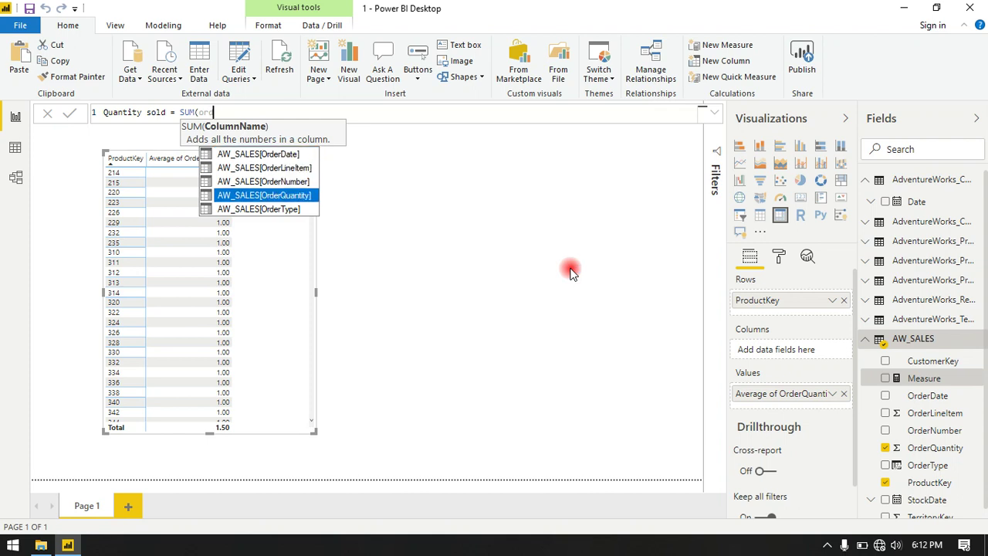
key("Down")
key("Up")
key("Tab")
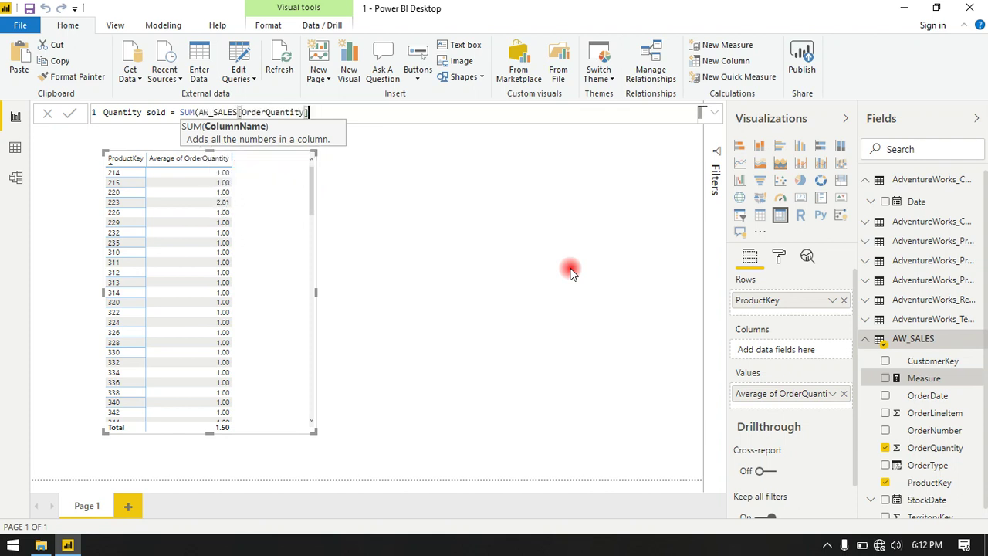
type(")")
key("Return")
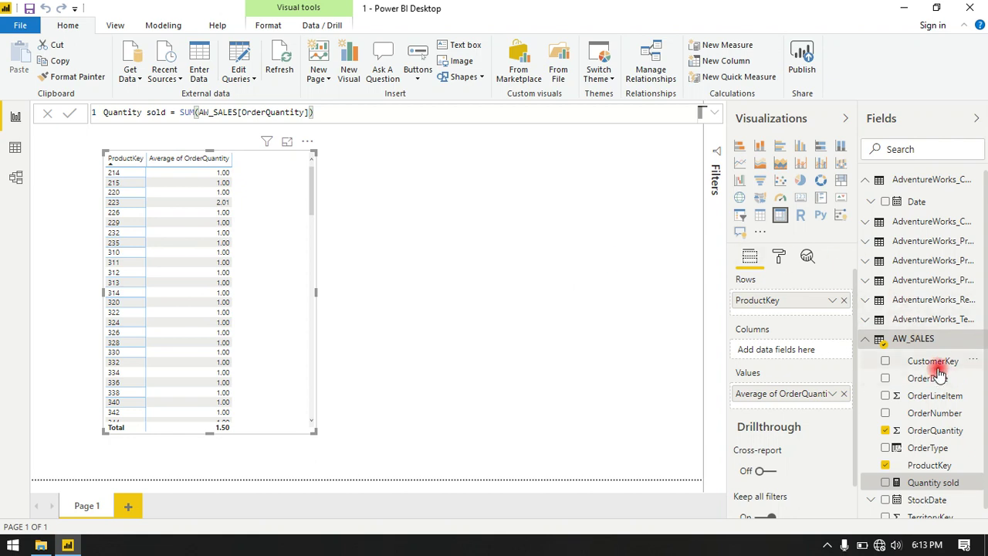
Add the Quantity sold measure to the matrix values and set the OrderQuantity aggregation to Sum.
scroll(934, 378, "down", 1)
left_click_drag(925, 479, 799, 413)
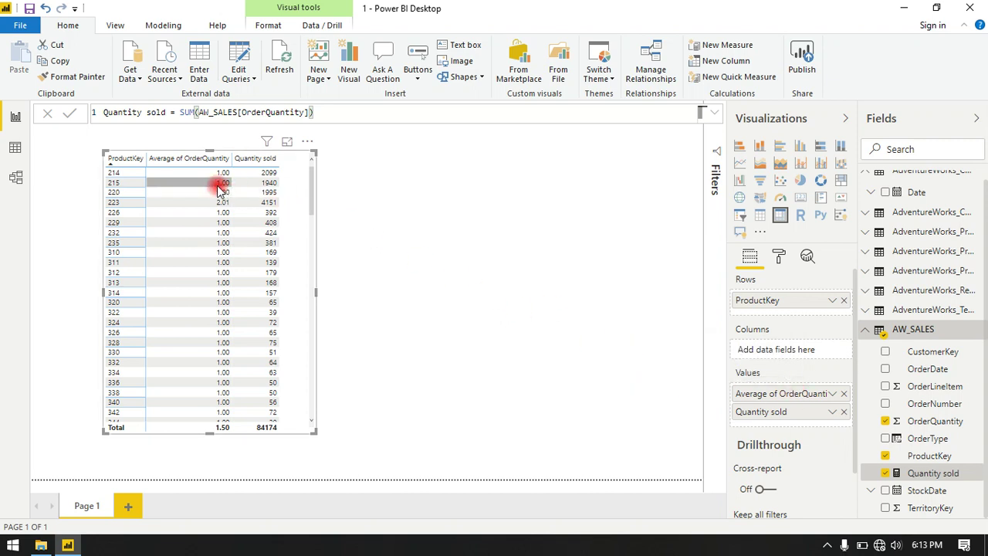
left_click(764, 394)
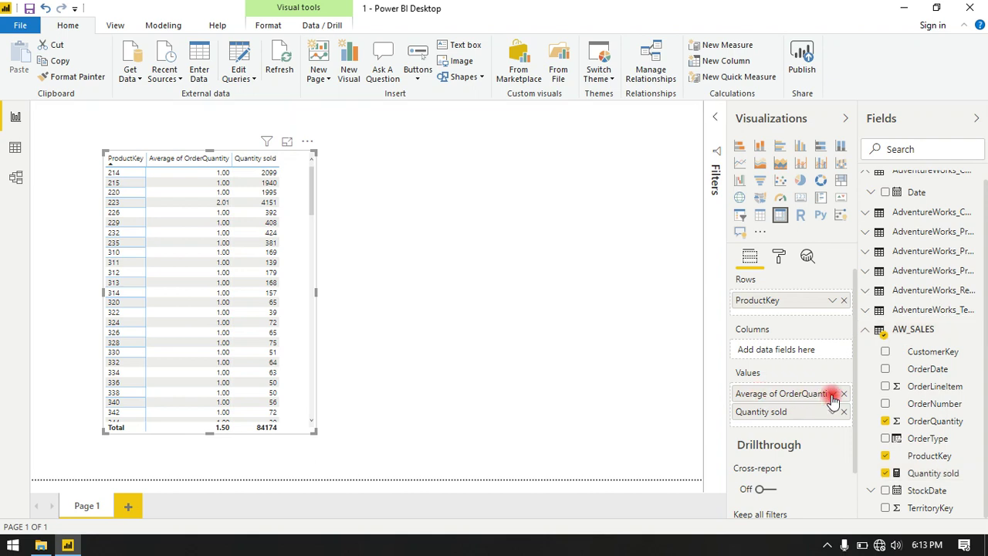
left_click(832, 395)
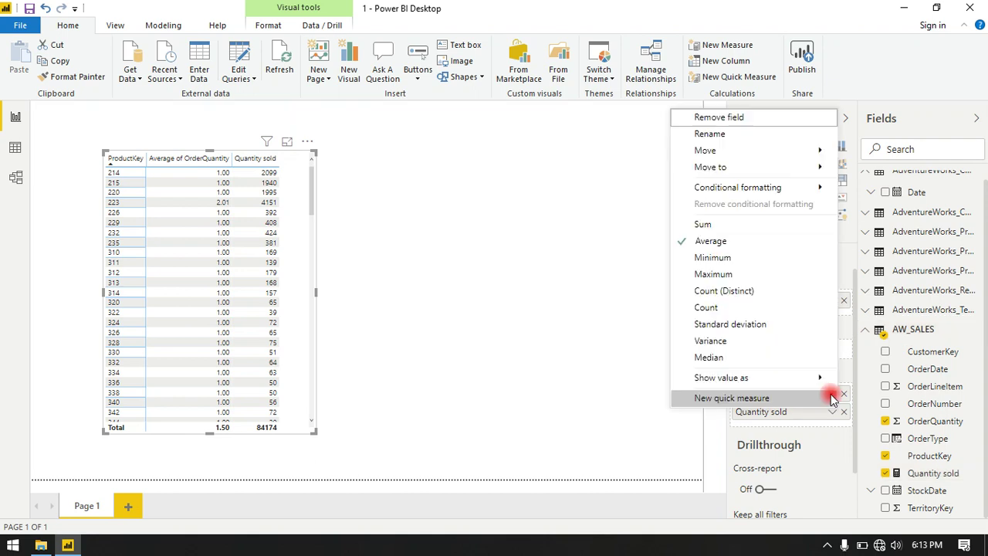
left_click(727, 229)
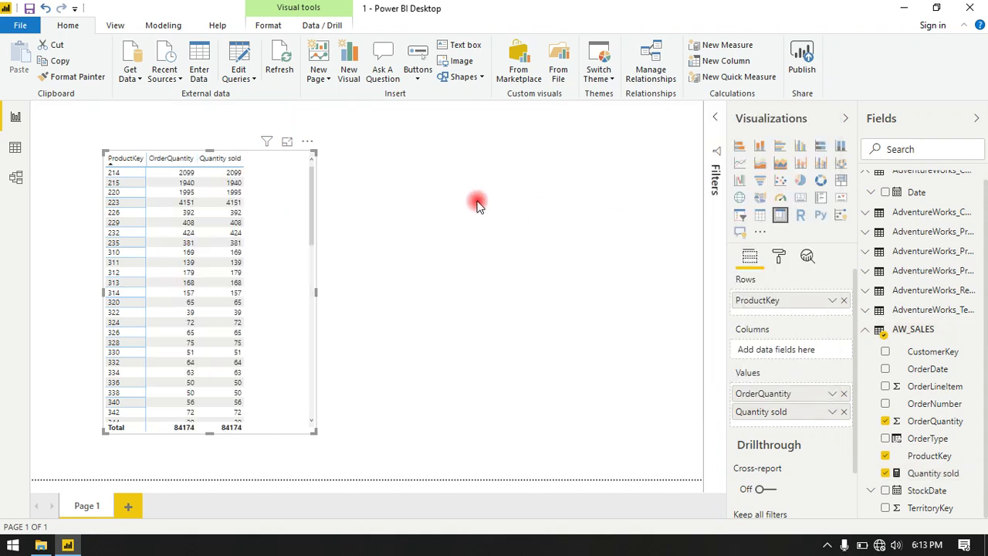